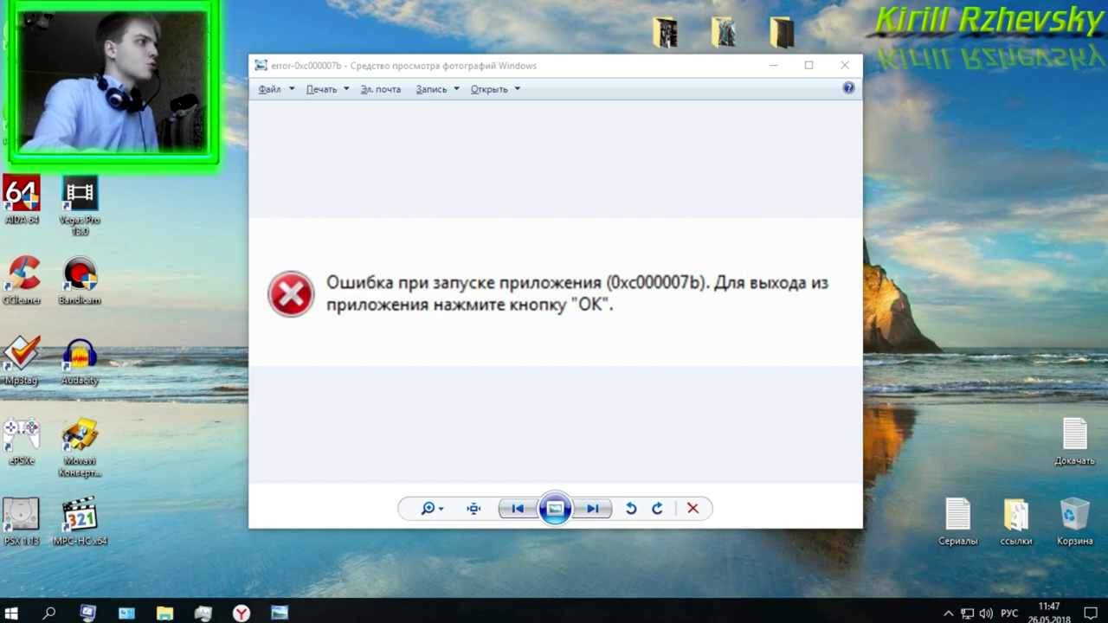
Open Device Manager from the computer's properties and check the graphics card listed under Видеоадаптеры
right_click(133, 45)
left_click(200, 230)
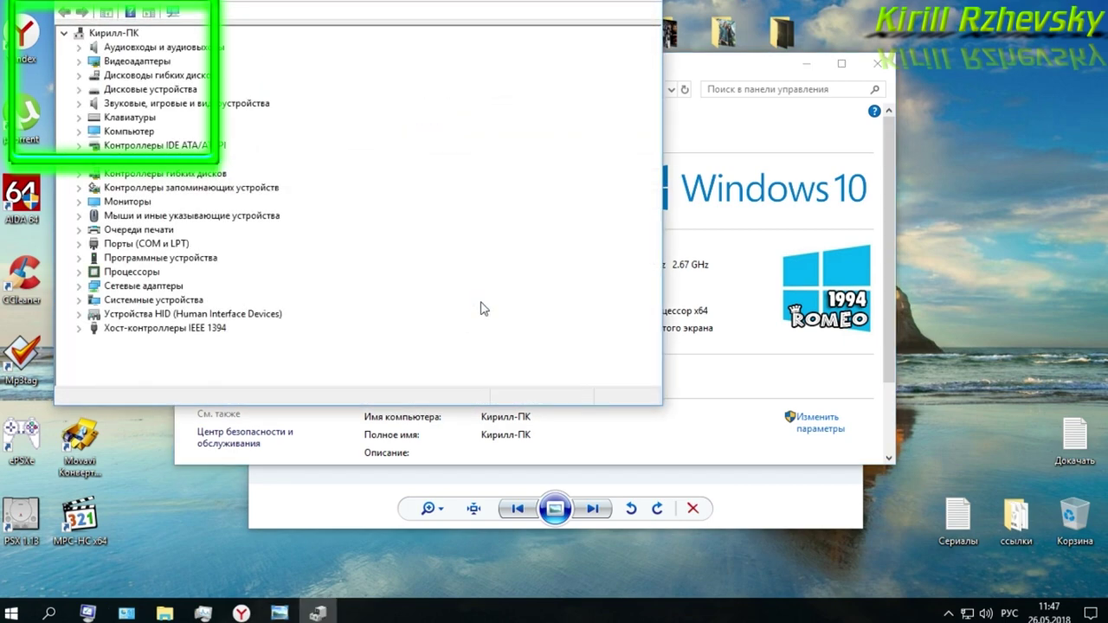
double_click(134, 64)
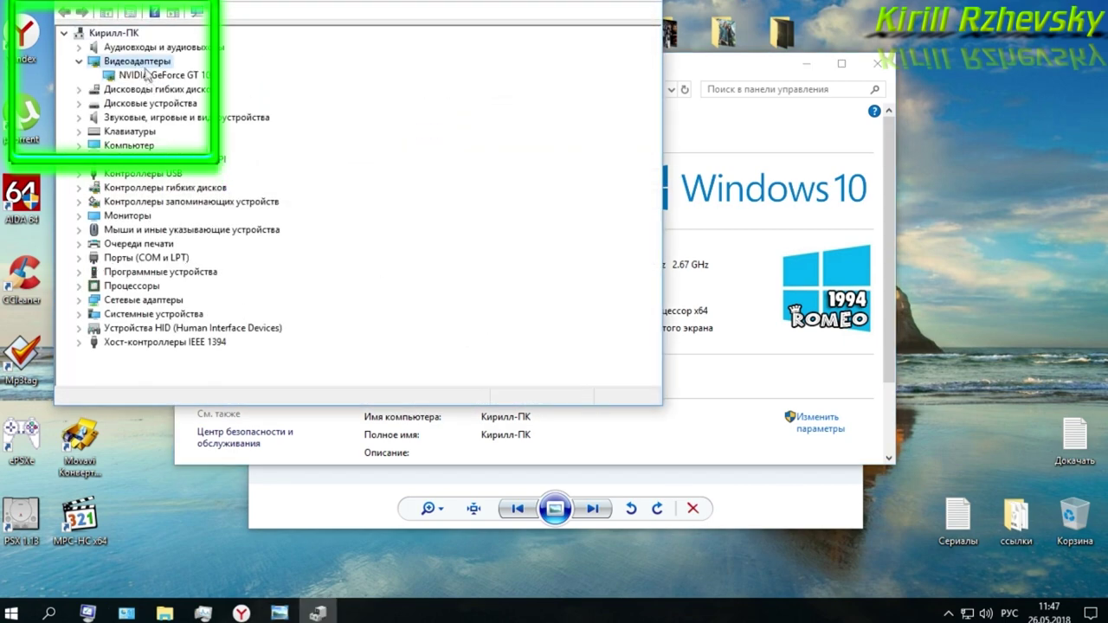
double_click(136, 62)
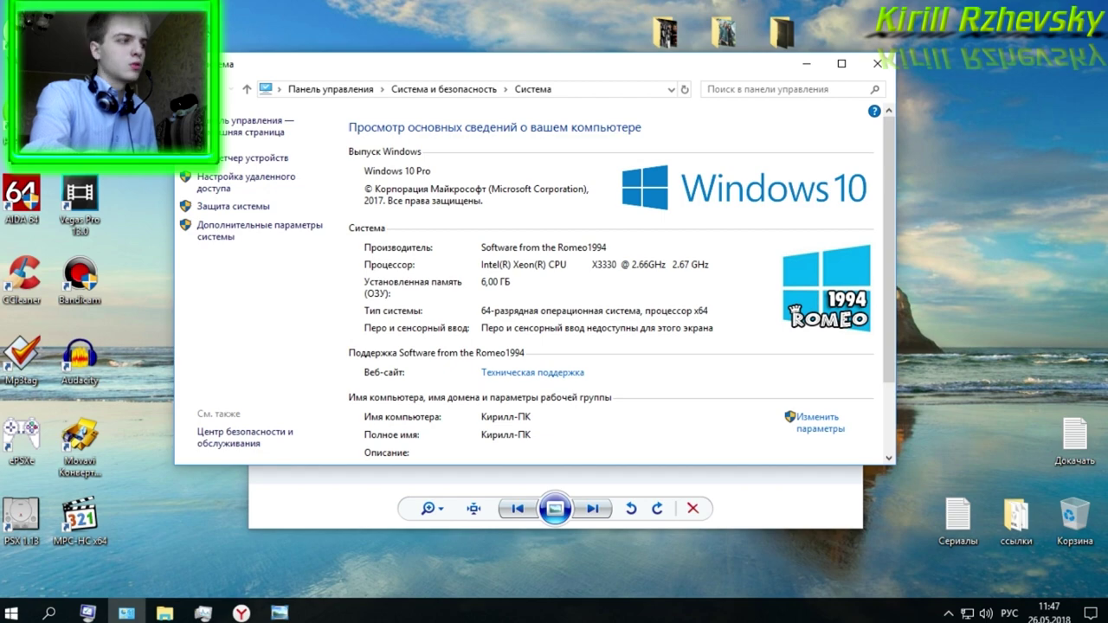
View the Yandex home page in Yandex Browser and close the Система window
left_click(251, 612)
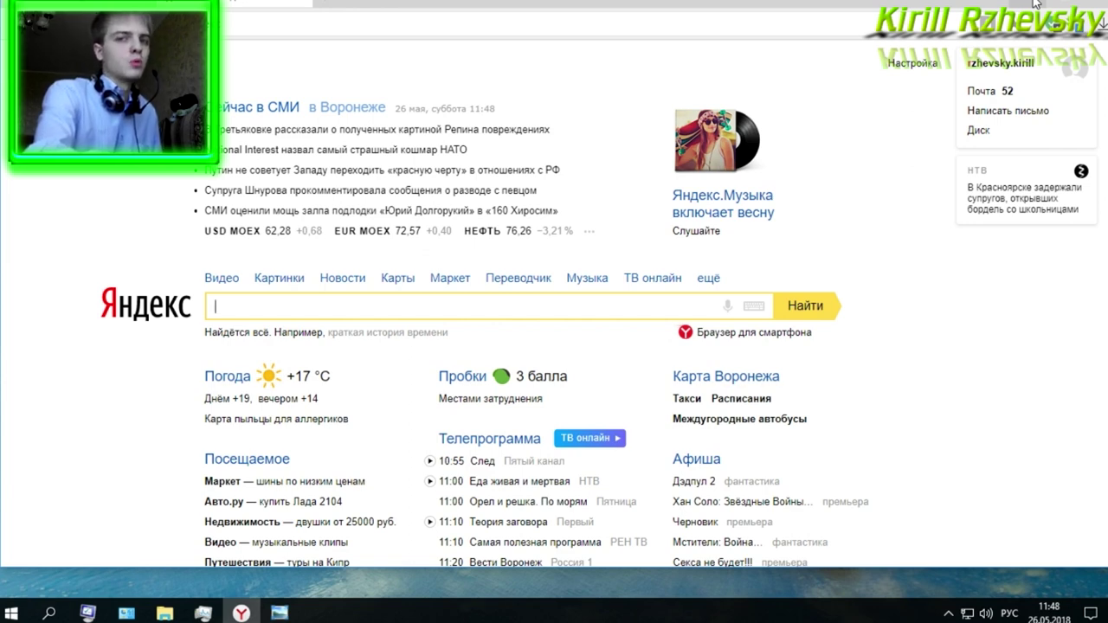
left_click(1036, 4)
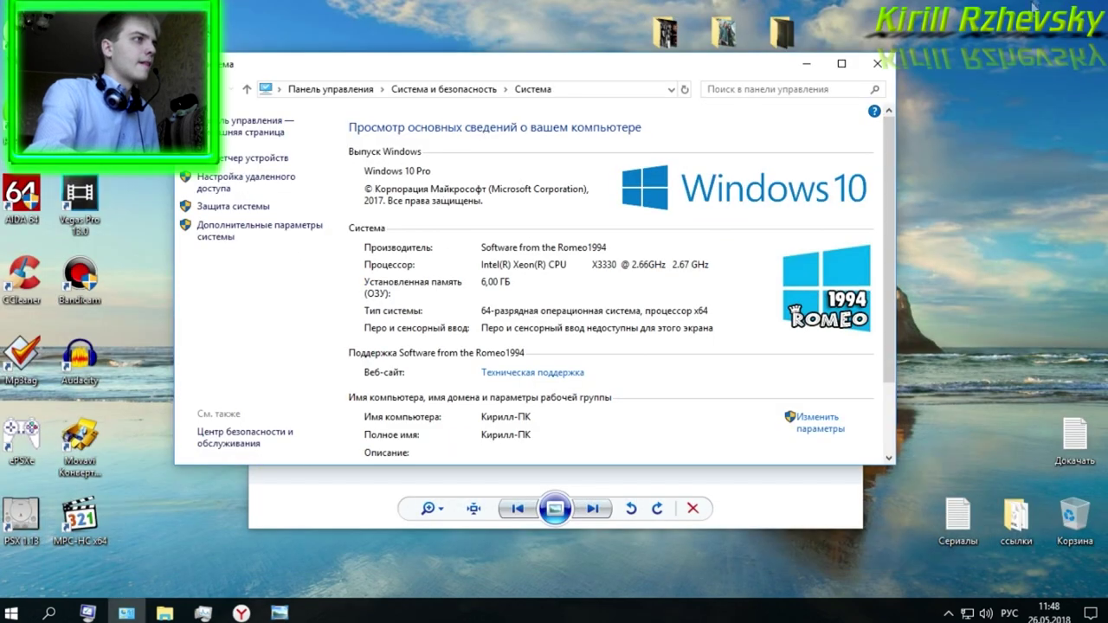
left_click(879, 63)
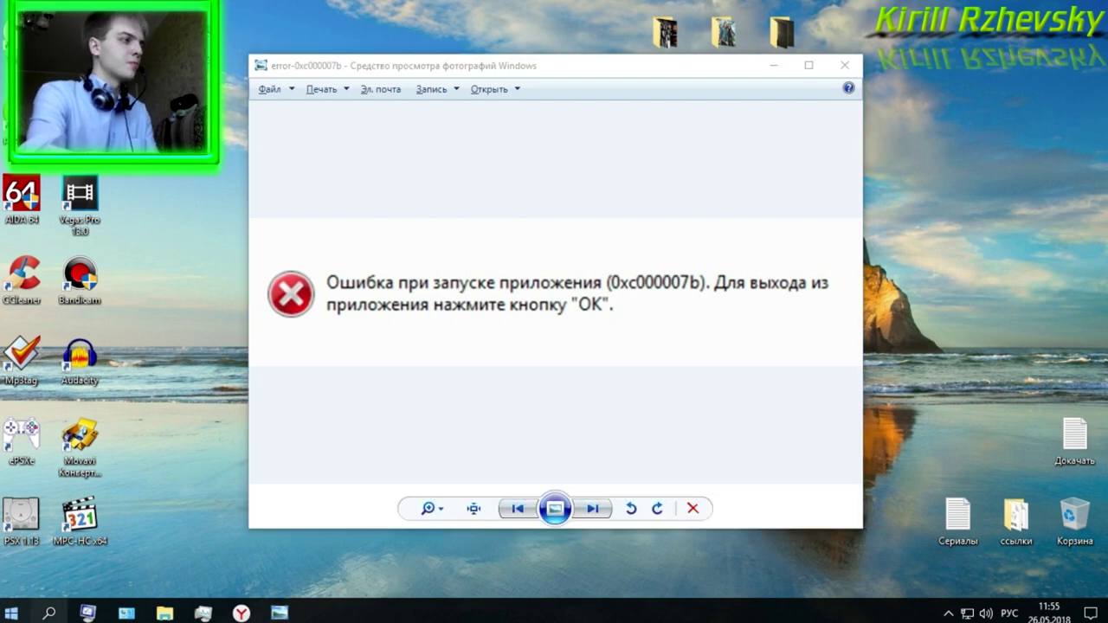
Search Windows for "служб" and open the Службы console
left_click(49, 613)
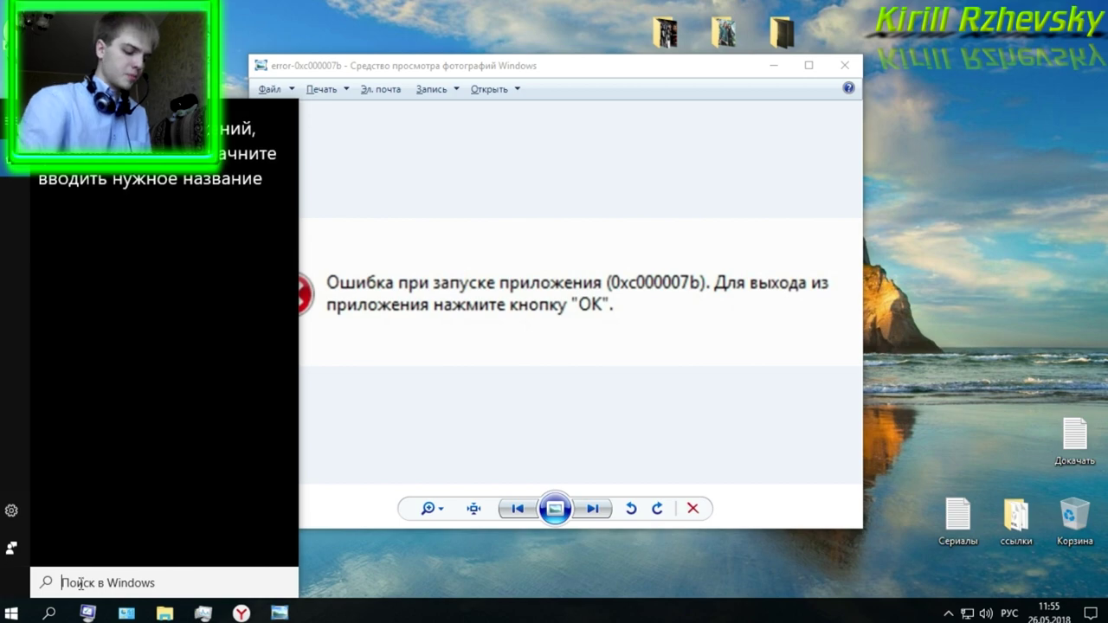
type("dлужбы")
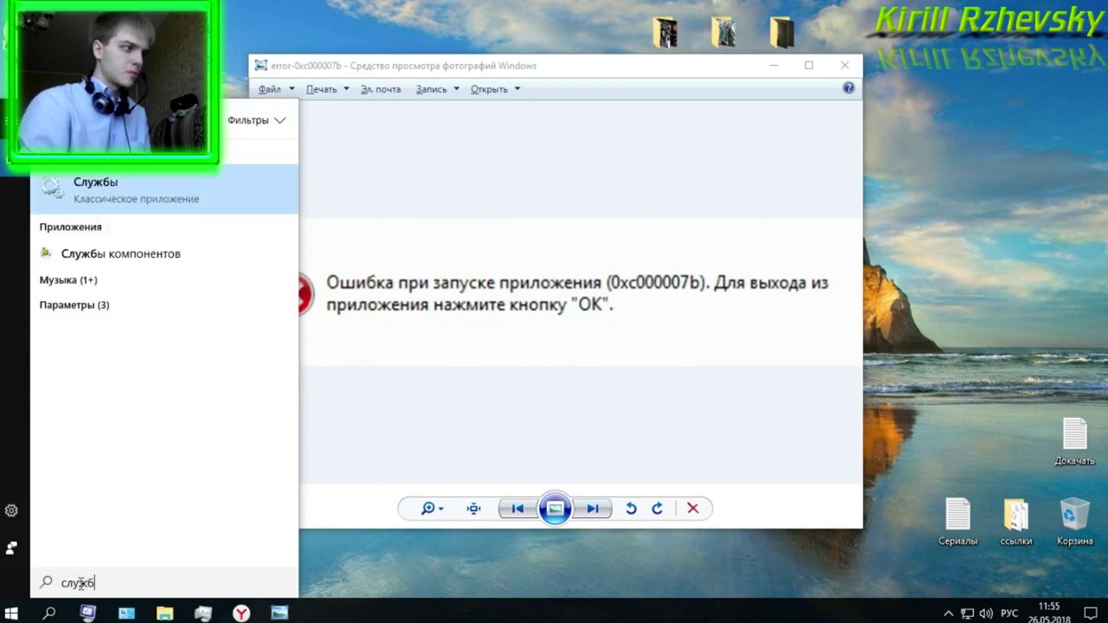
key("Return")
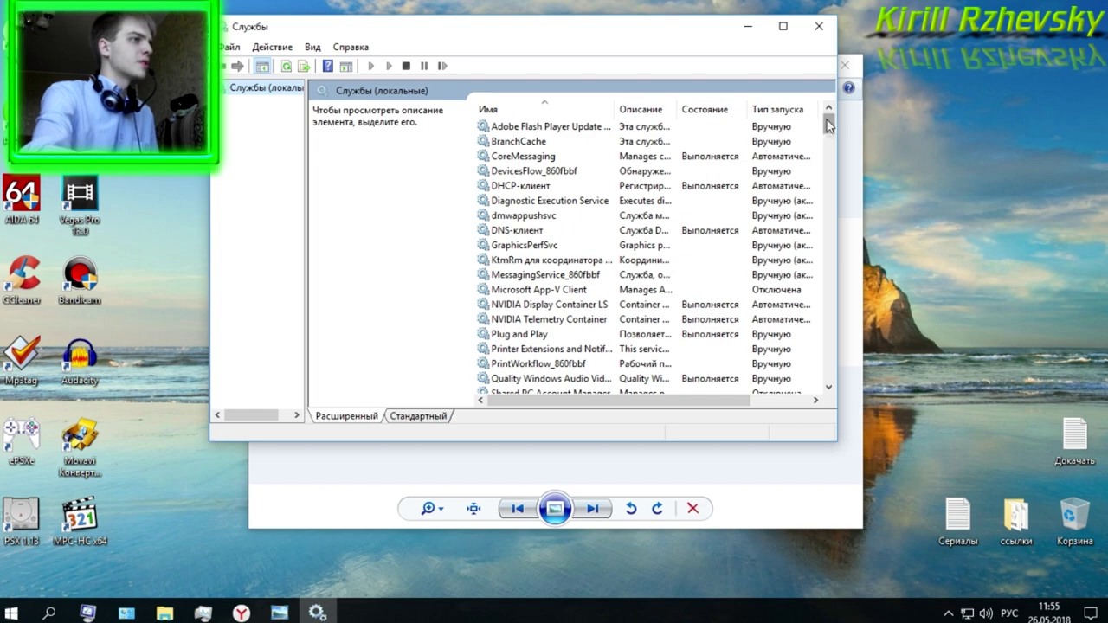
Set the startup type of the Центр обновления Windows service to Автоматически
left_click_drag(828, 125, 813, 296)
scroll(813, 297, "down", 6)
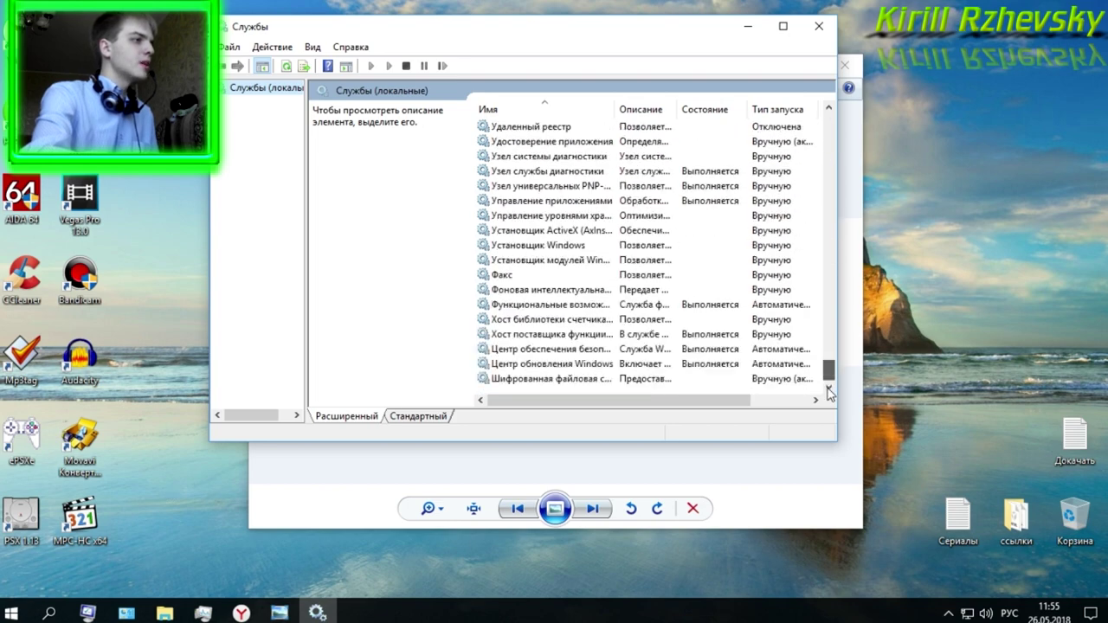
left_click(537, 367)
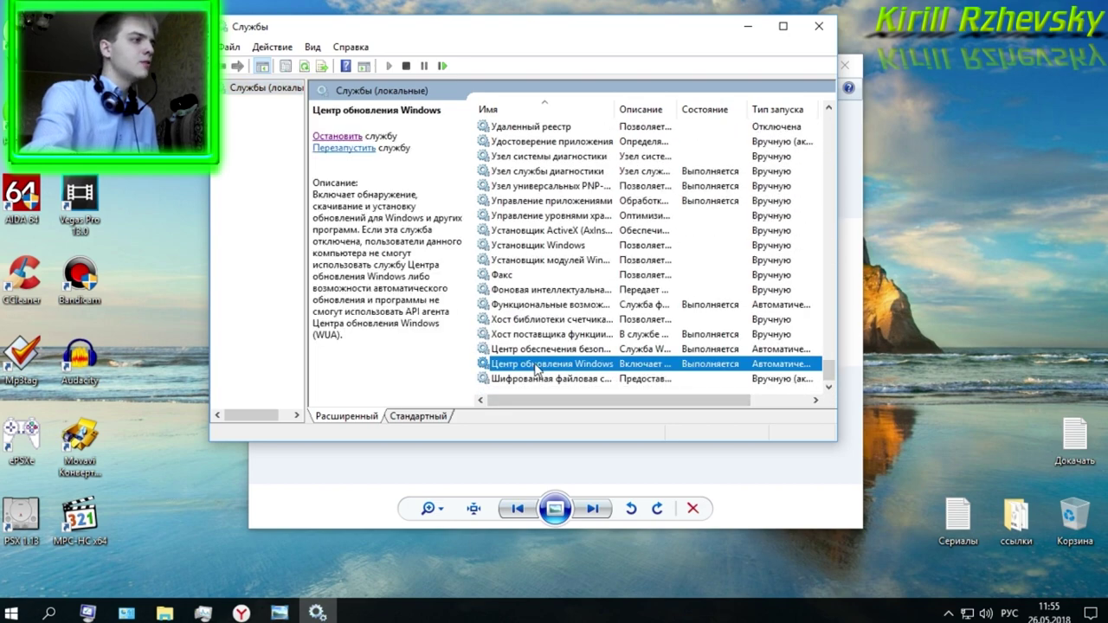
double_click(538, 367)
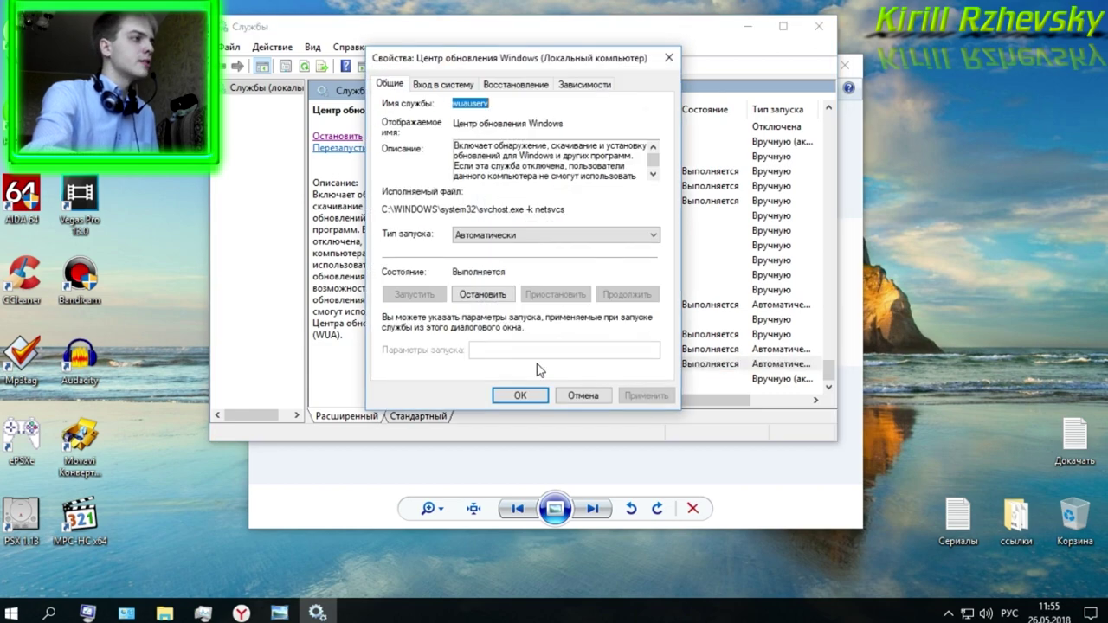
left_click(500, 247)
left_click(502, 262)
left_click(519, 396)
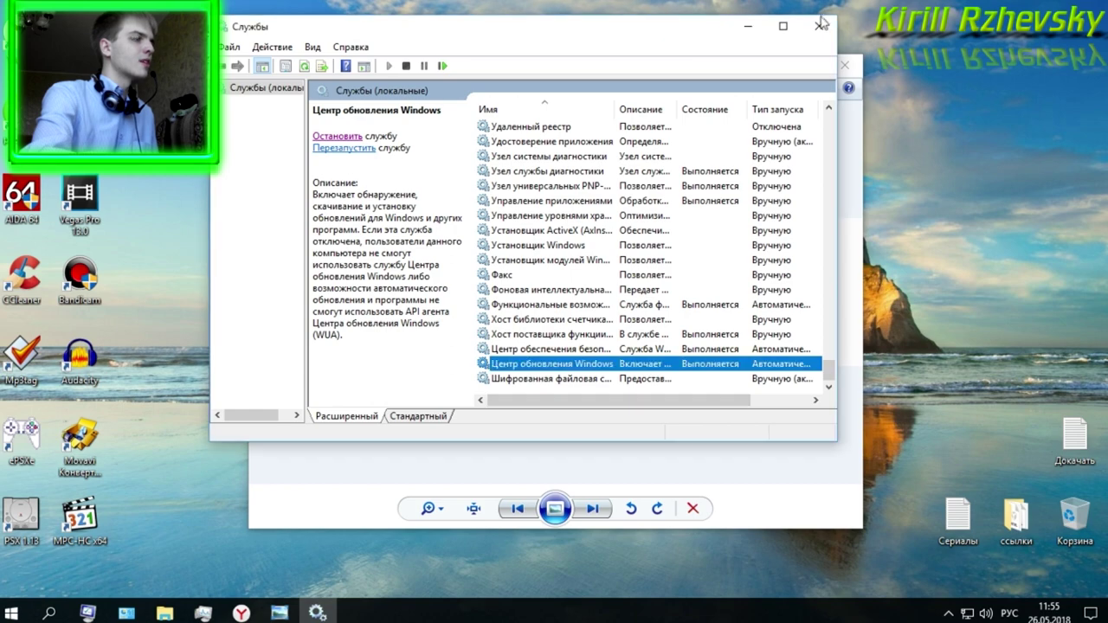
Close the Службы console and check the update status on the Центр обновления Windows page in Windows settings
left_click(819, 26)
left_click(1091, 613)
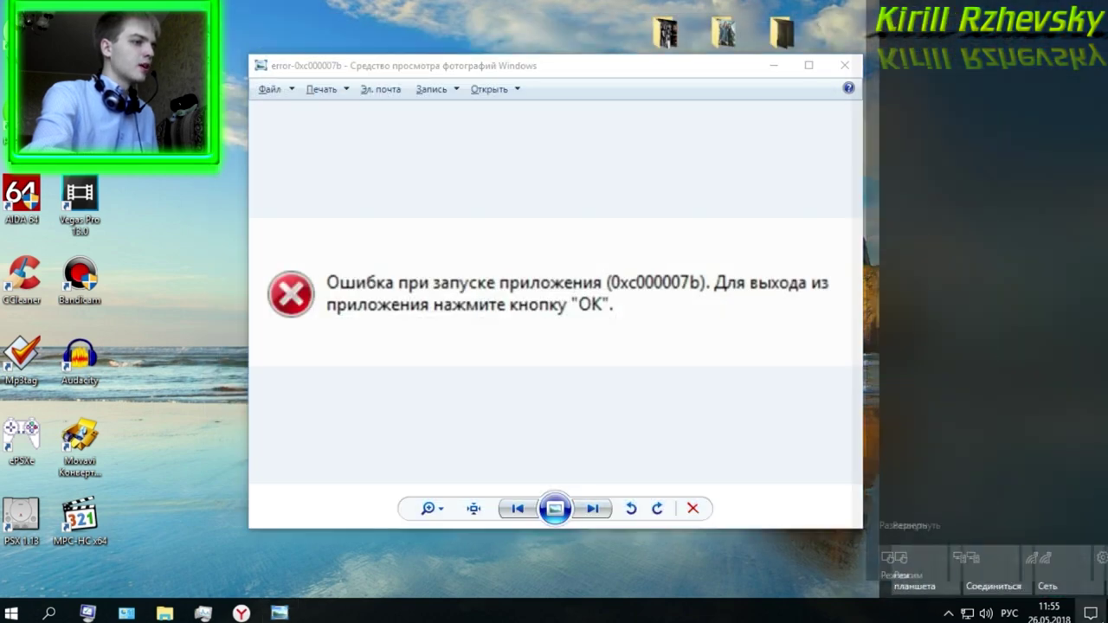
left_click(1048, 577)
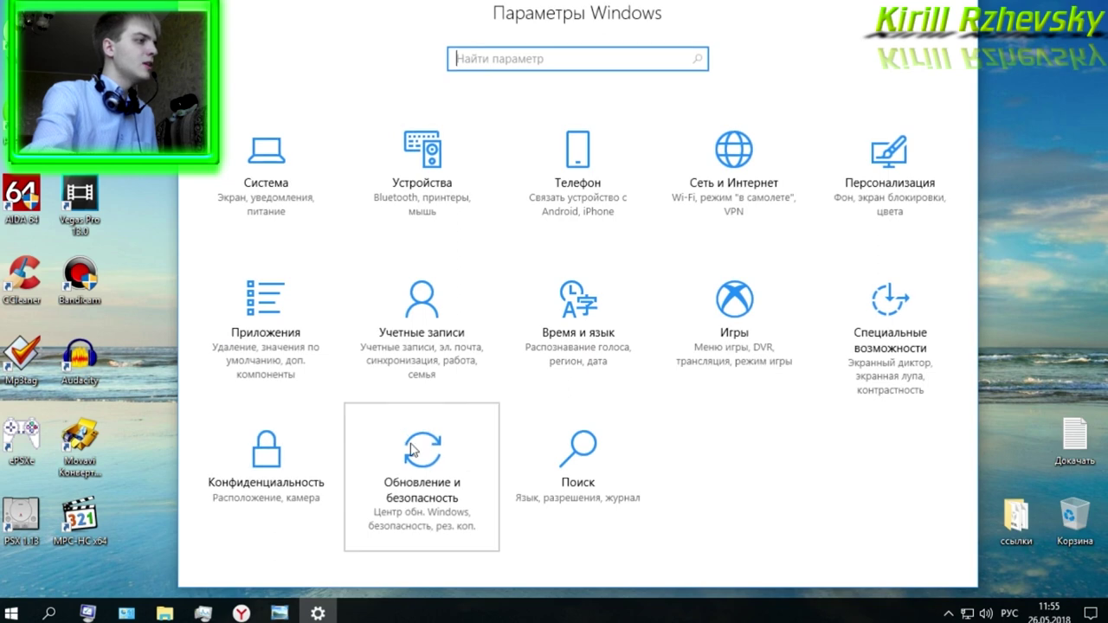
left_click(412, 450)
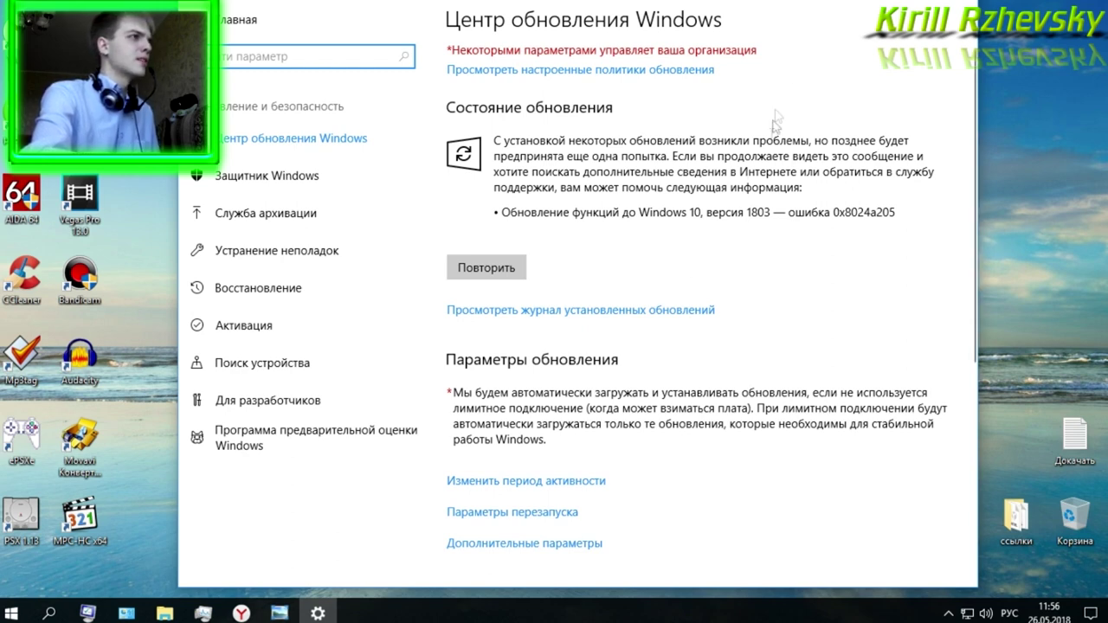
mouse_move(779, 3)
left_mouse_down()
mouse_move(753, 77)
mouse_move(749, 218)
mouse_move(758, 9)
left_mouse_up()
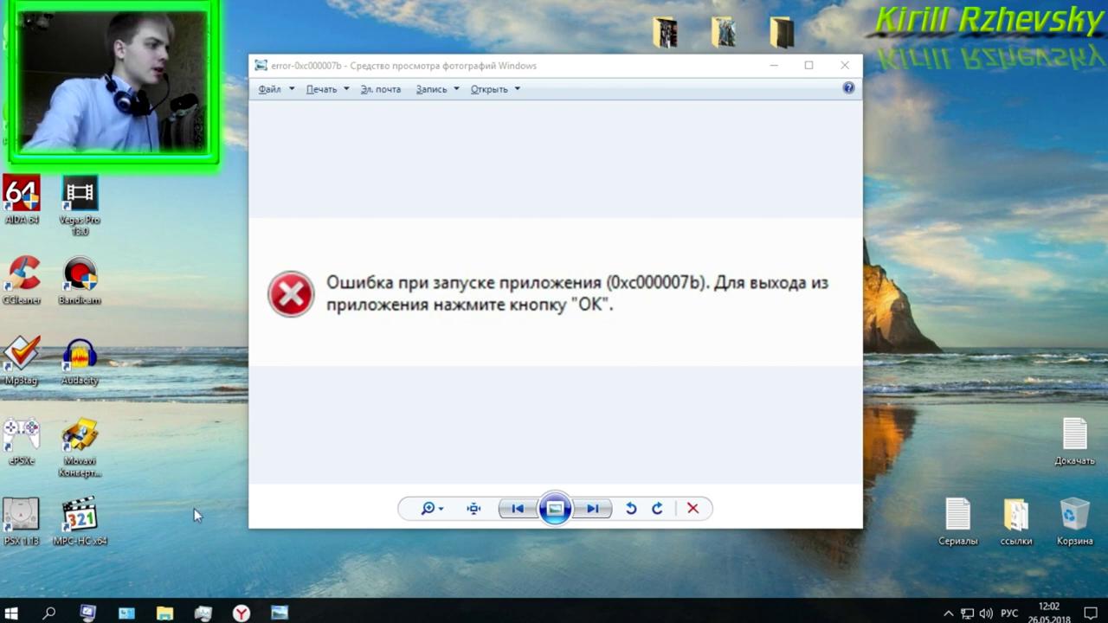
Open the installed programs list in Control Panel and examine which Microsoft Visual C++ Redistributable versions and other runtimes it contains
left_click(126, 613)
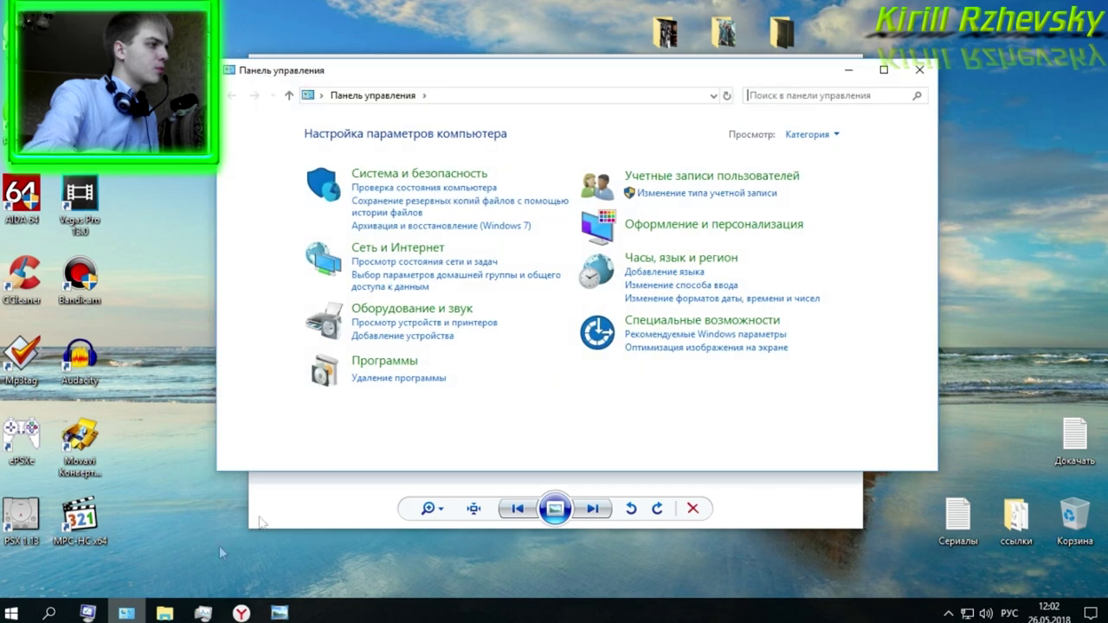
left_click(393, 379)
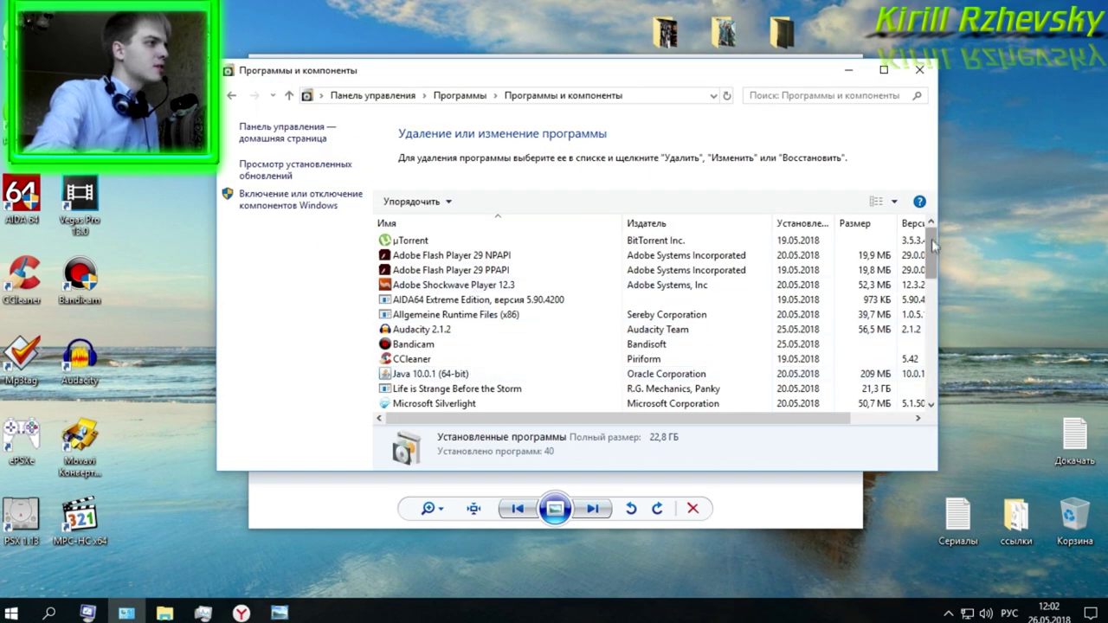
left_click_drag(931, 238, 929, 249)
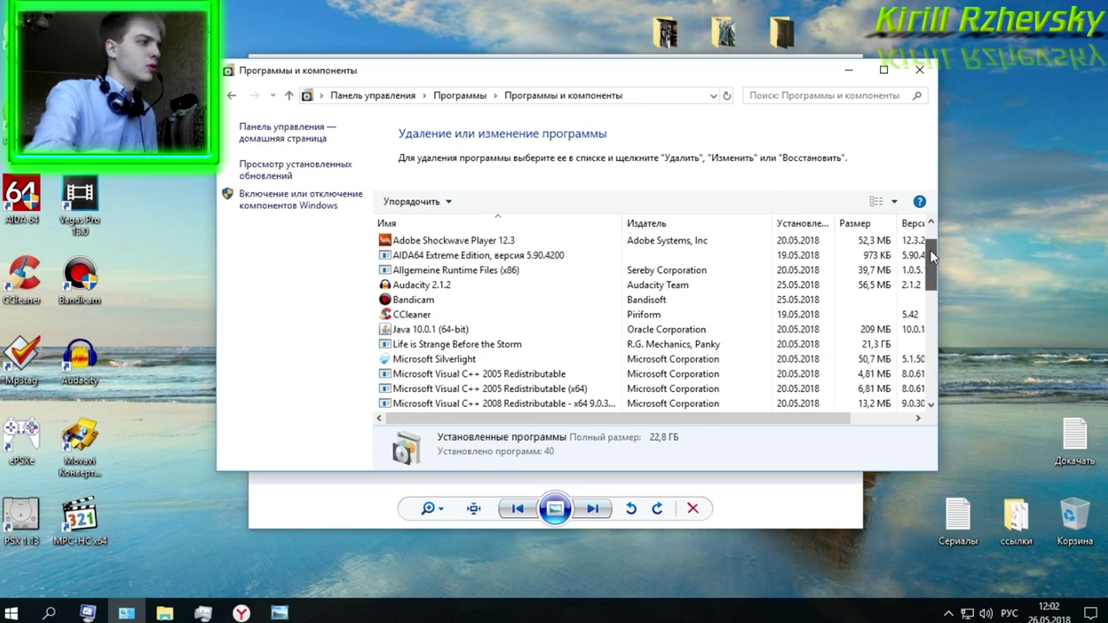
left_click_drag(930, 250, 916, 330)
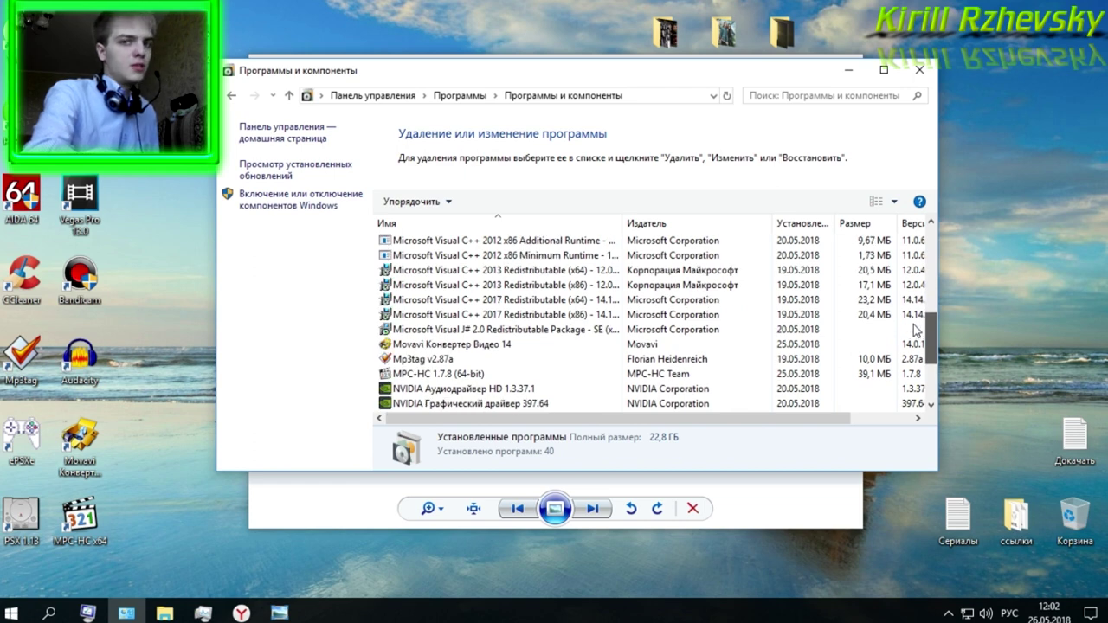
left_click_drag(915, 330, 907, 303)
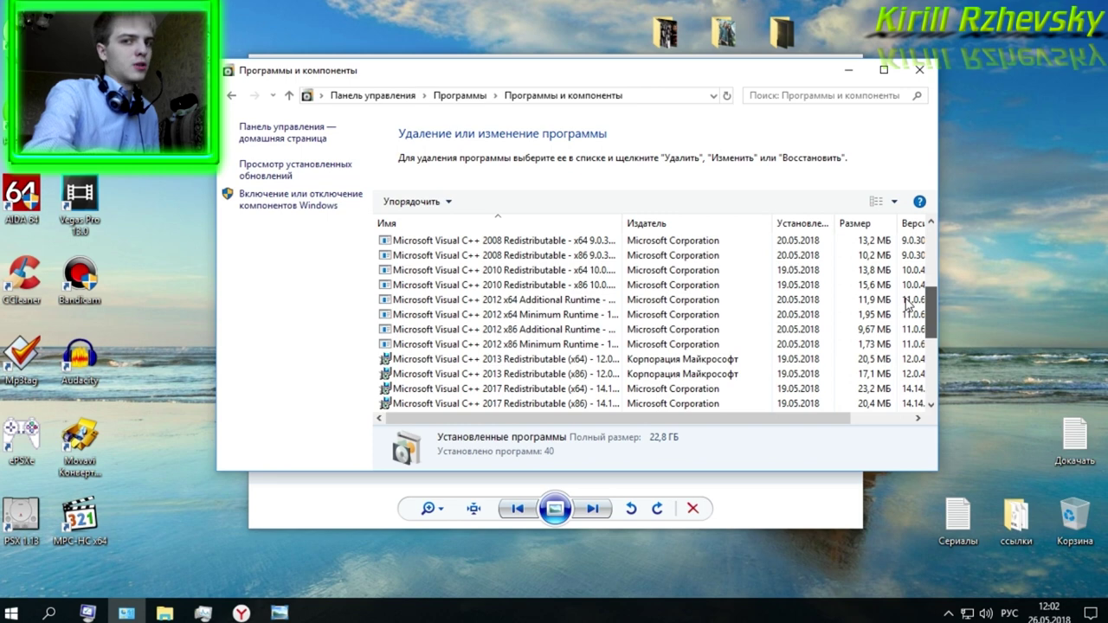
left_click_drag(907, 303, 894, 269)
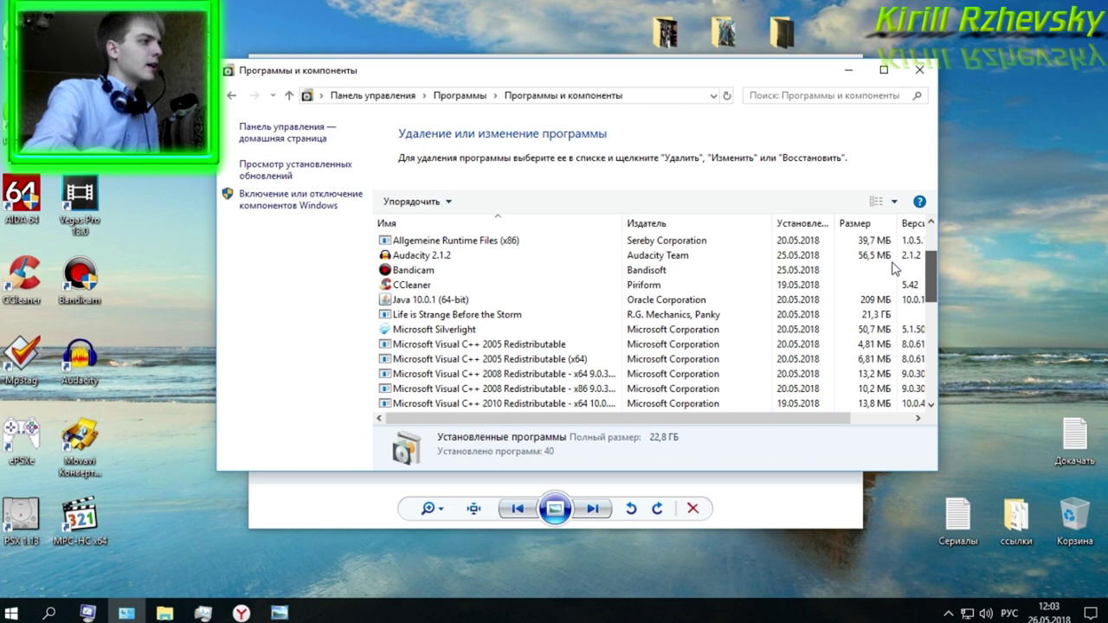
left_click_drag(894, 269, 893, 275)
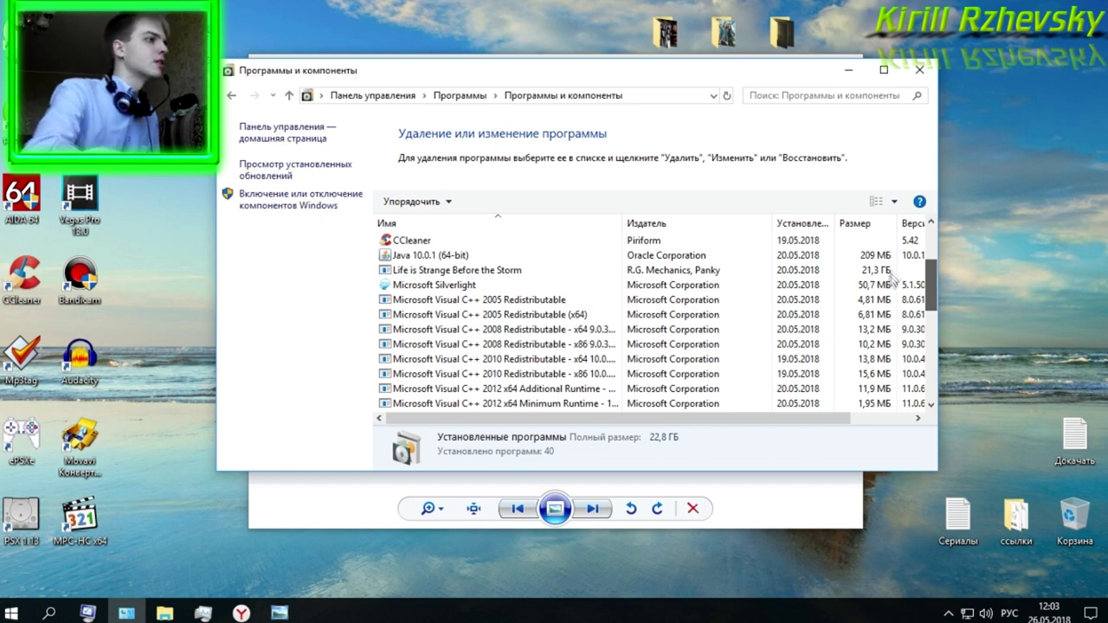
scroll(894, 275, "down", 1)
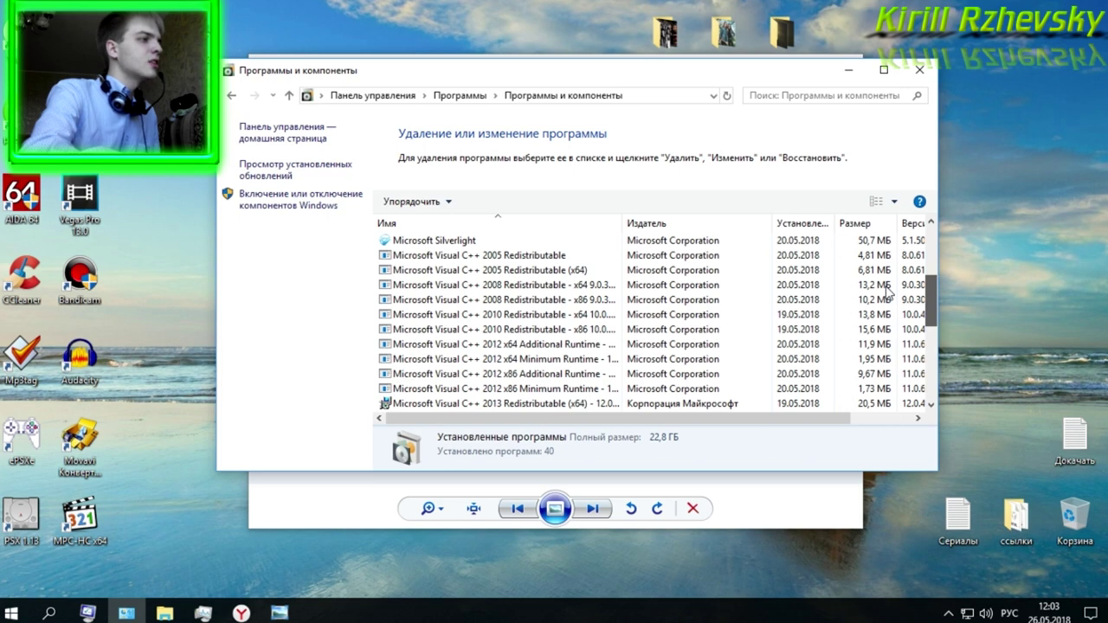
scroll(887, 292, "down", 1)
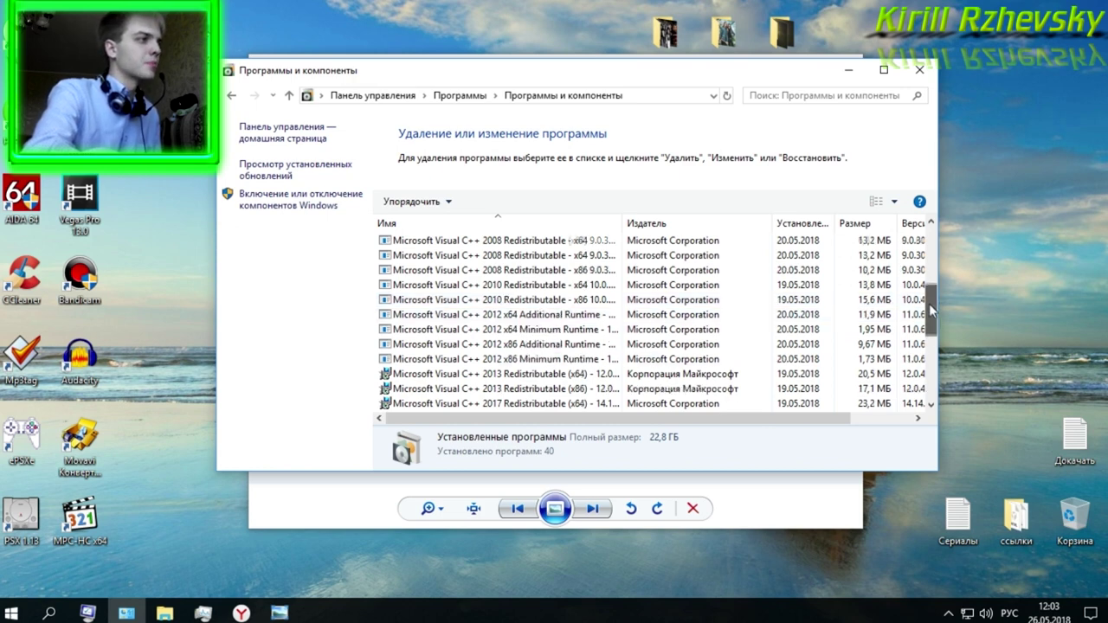
scroll(922, 283, "up", 3)
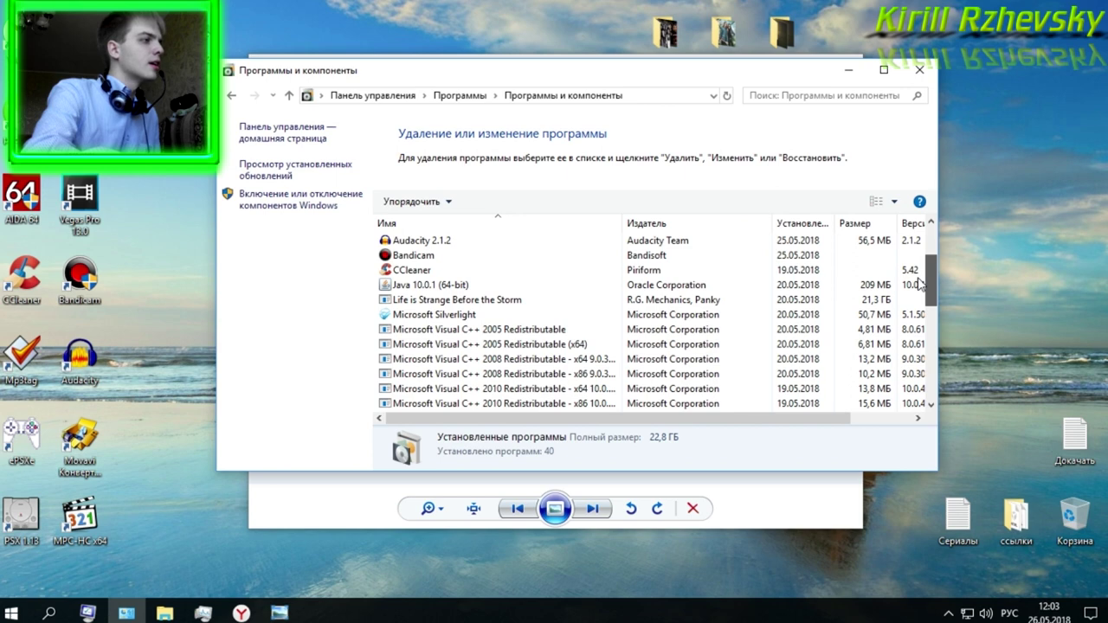
scroll(920, 283, "down", 2)
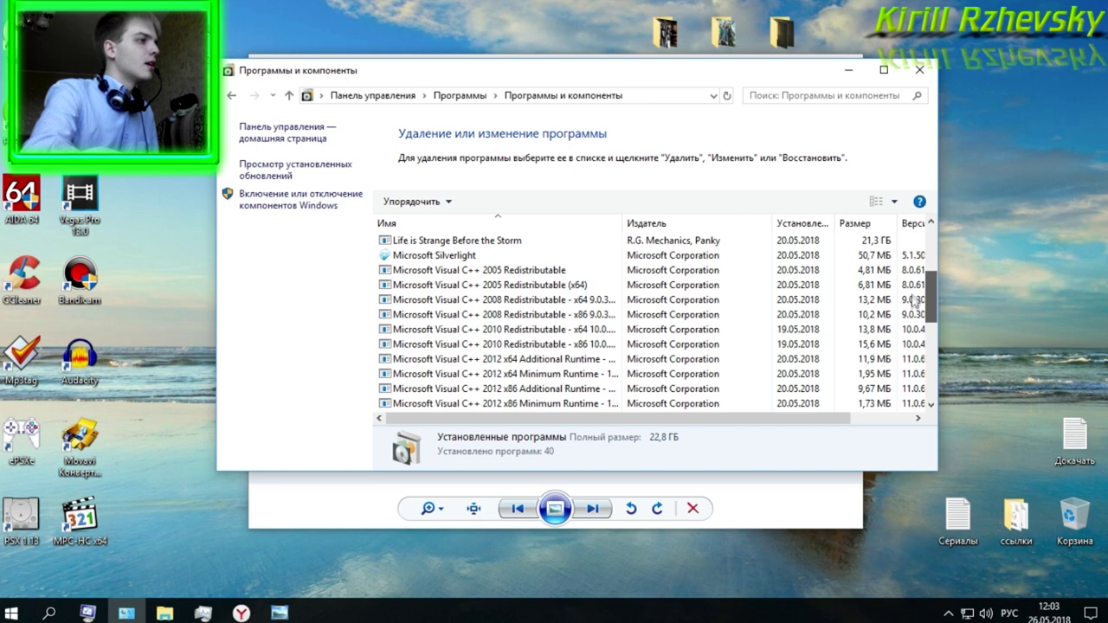
scroll(913, 298, "down", 2)
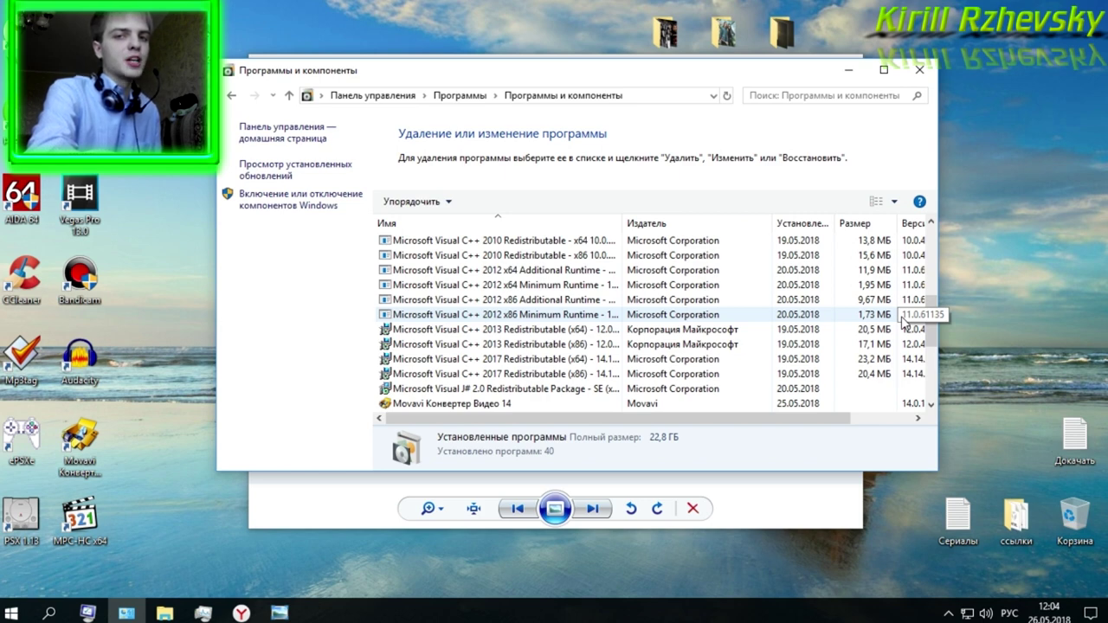
left_click(848, 71)
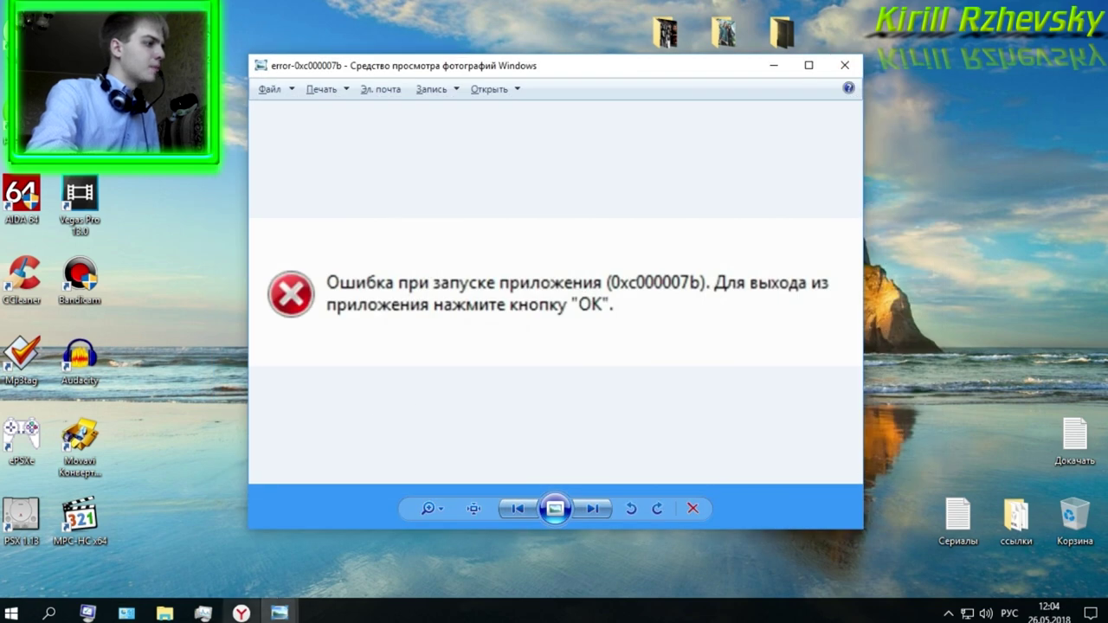
View the Yandex.Disk download page for aio-runtimes_v2.4.6.exe and bring up the aio-runtimes image in Windows Photo Viewer
left_click(241, 612)
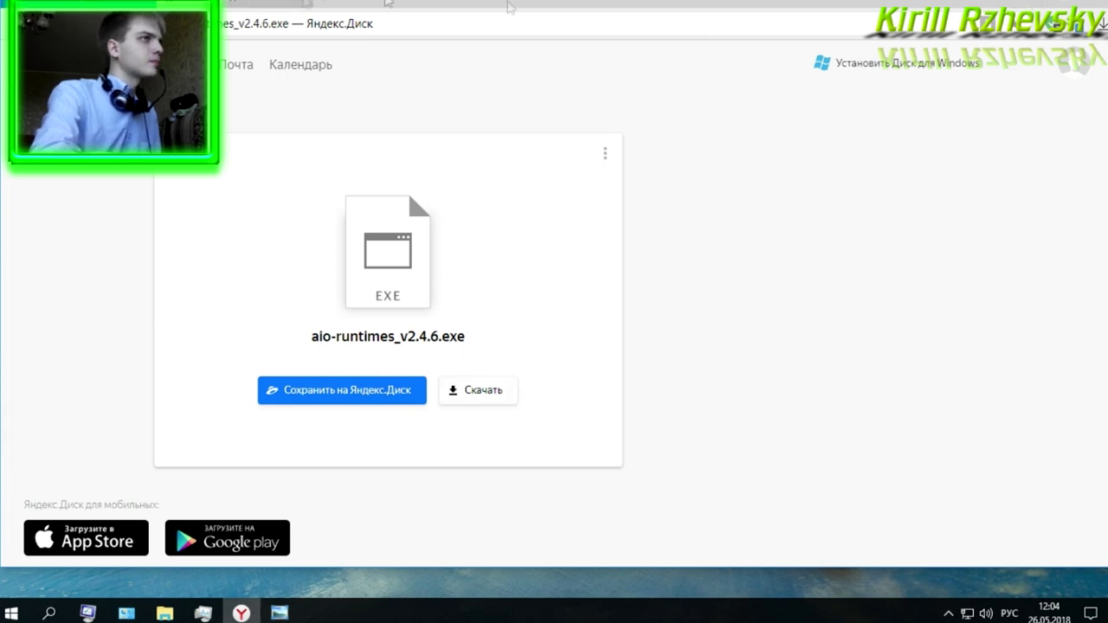
left_click(1032, 5)
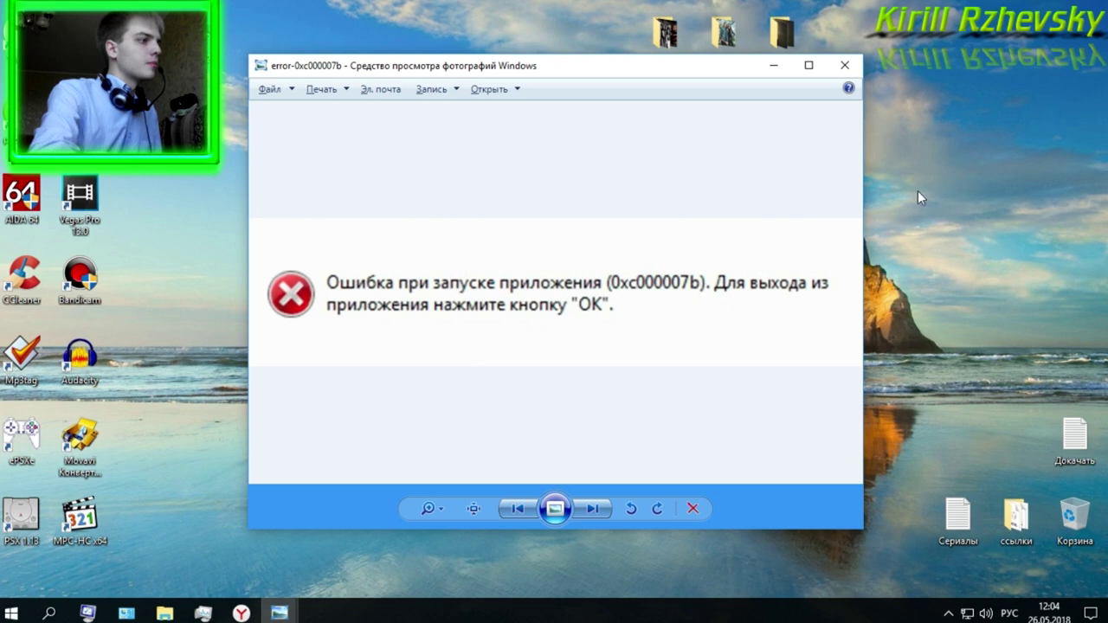
mouse_move(241, 611)
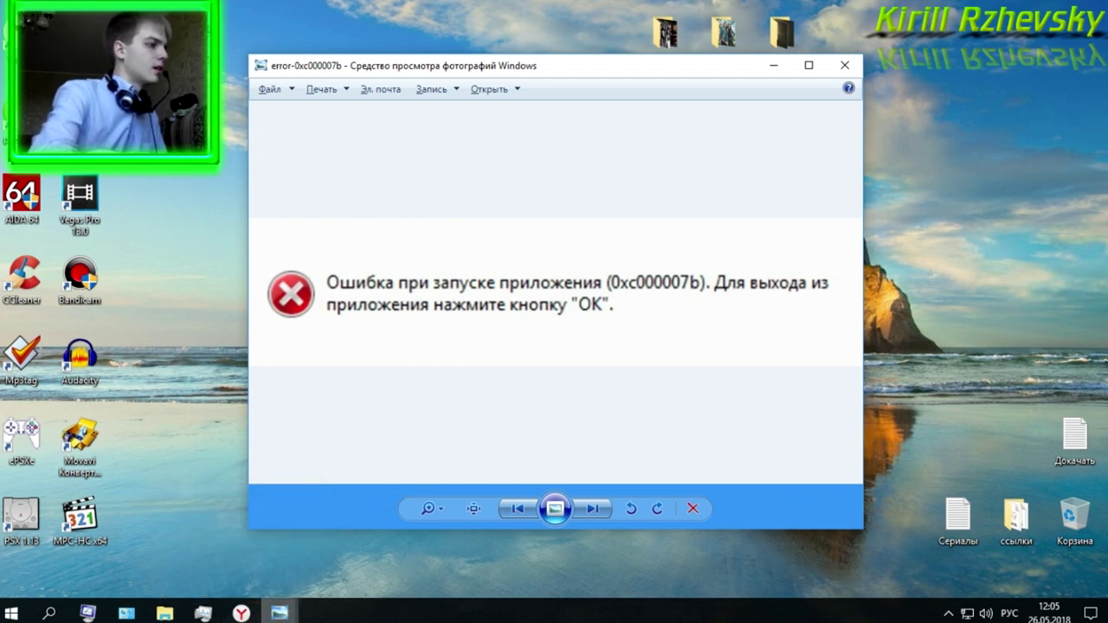
mouse_move(279, 612)
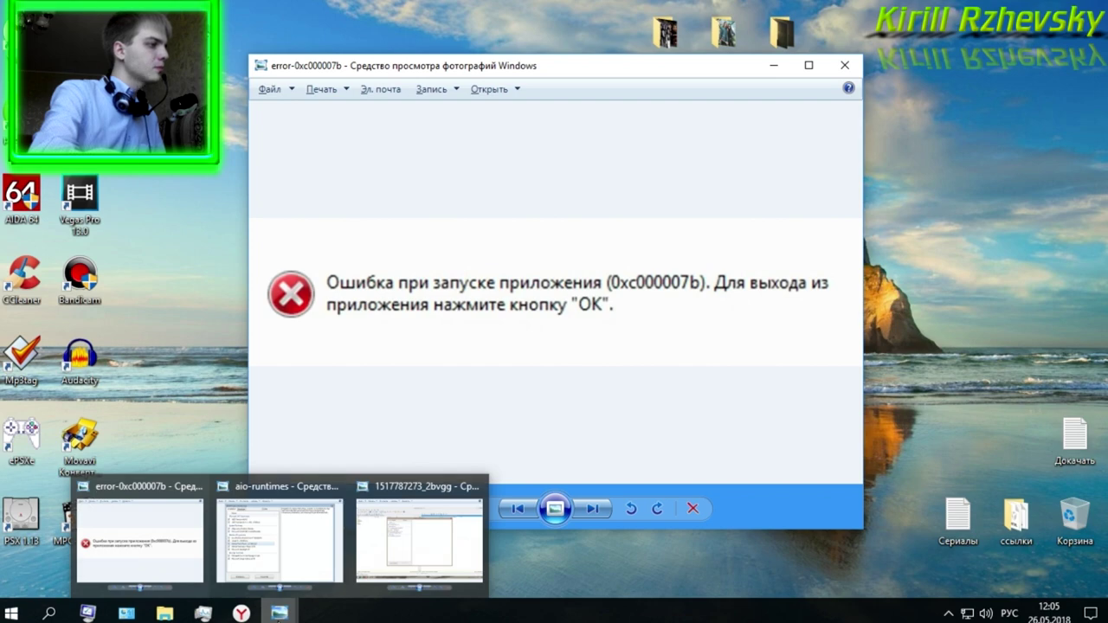
left_click(269, 526)
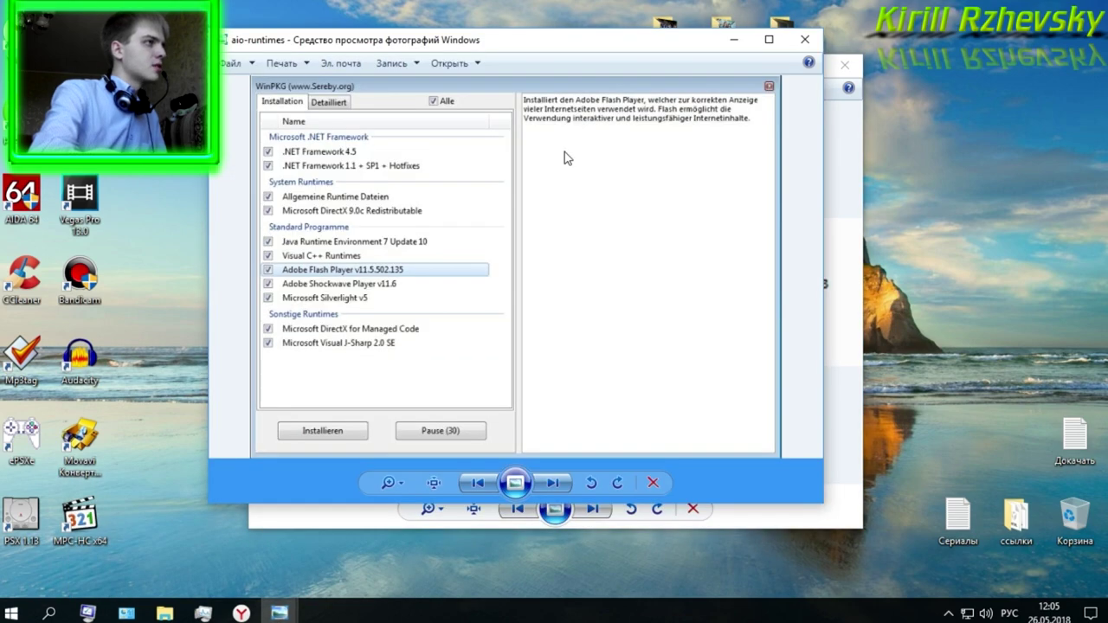
left_click_drag(591, 57, 612, 73)
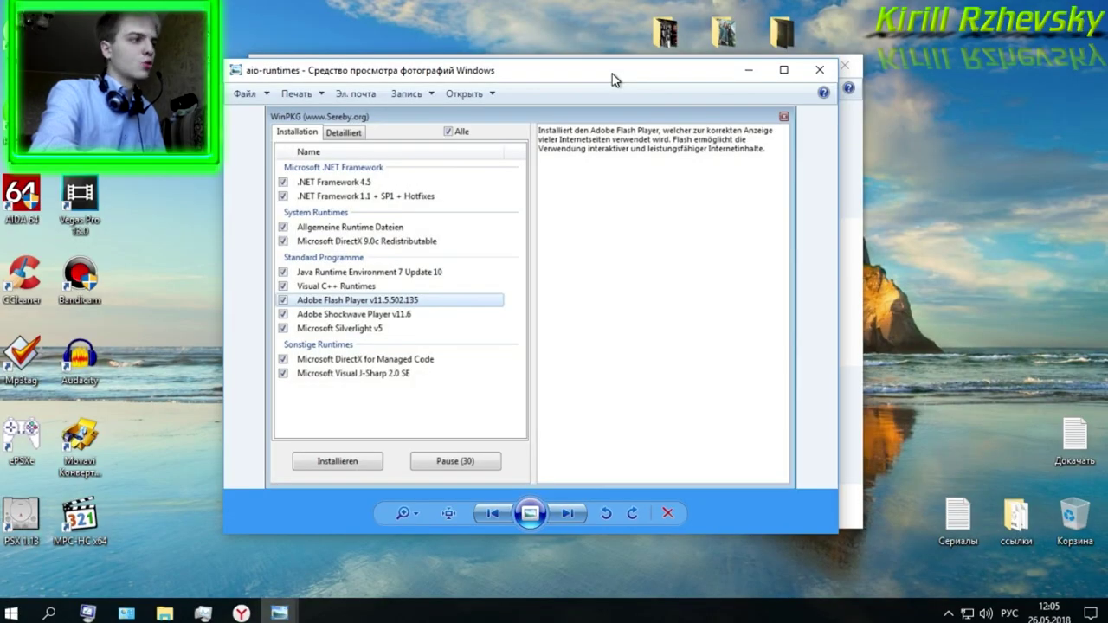
left_click_drag(612, 79, 631, 43)
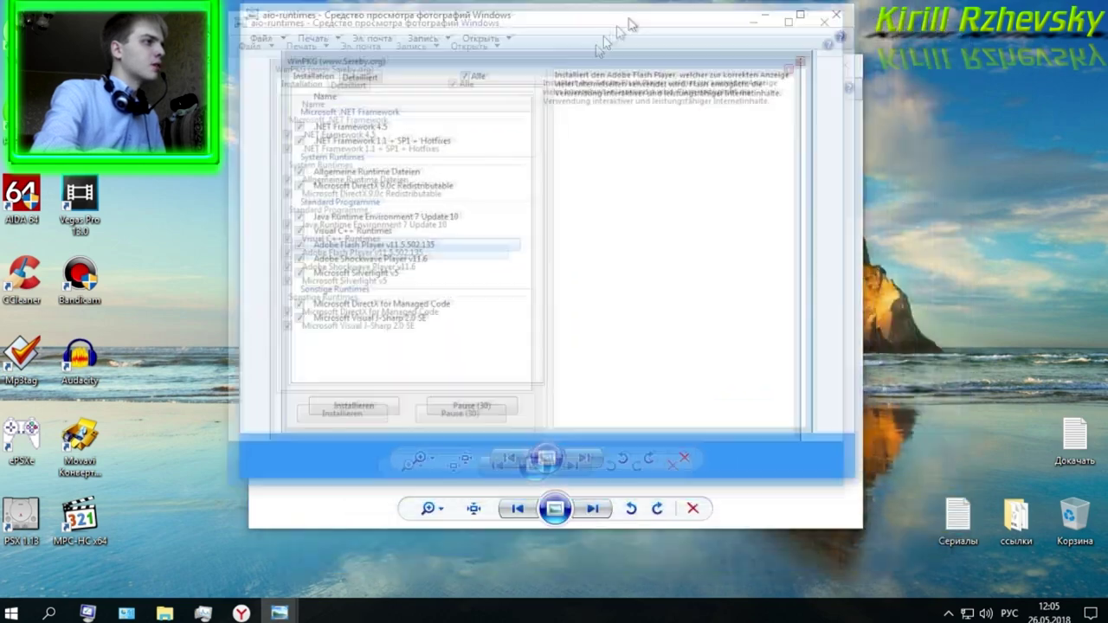
mouse_move(630, 26)
left_mouse_down()
mouse_move(625, 79)
mouse_move(624, 40)
left_mouse_up()
mouse_move(278, 612)
left_click(425, 525)
left_click(434, 483)
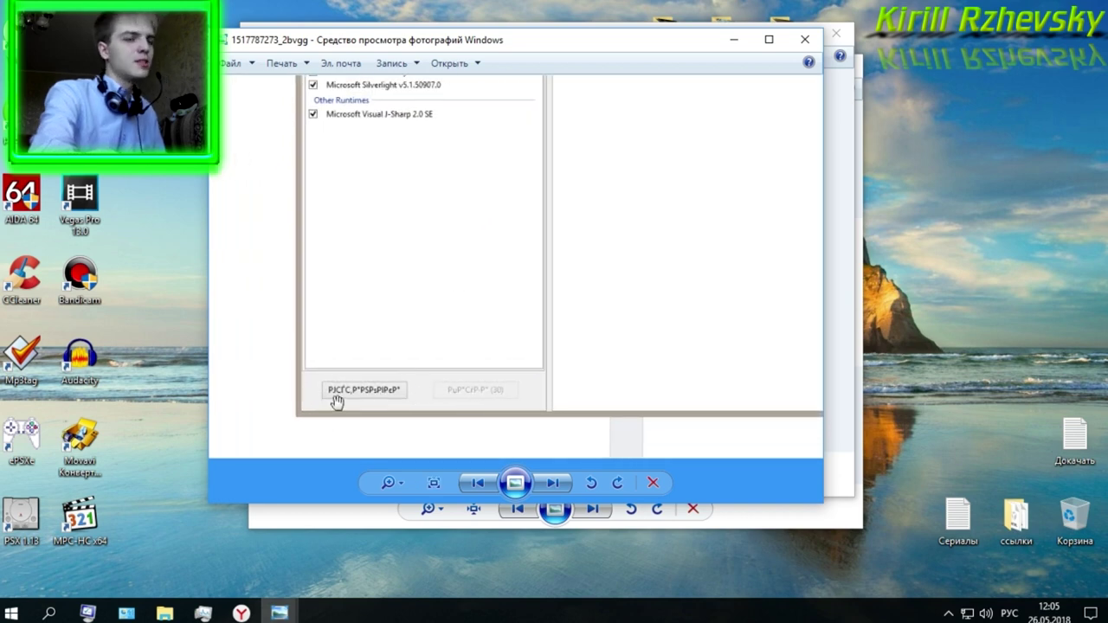
scroll(351, 324, "down", 2)
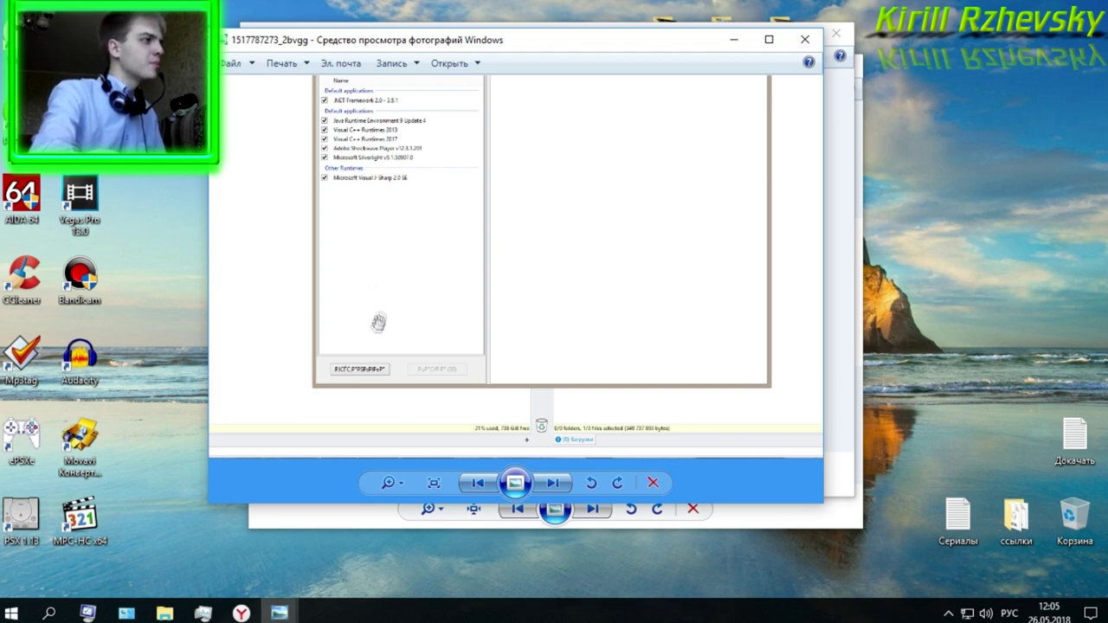
left_click_drag(554, 47, 574, 38)
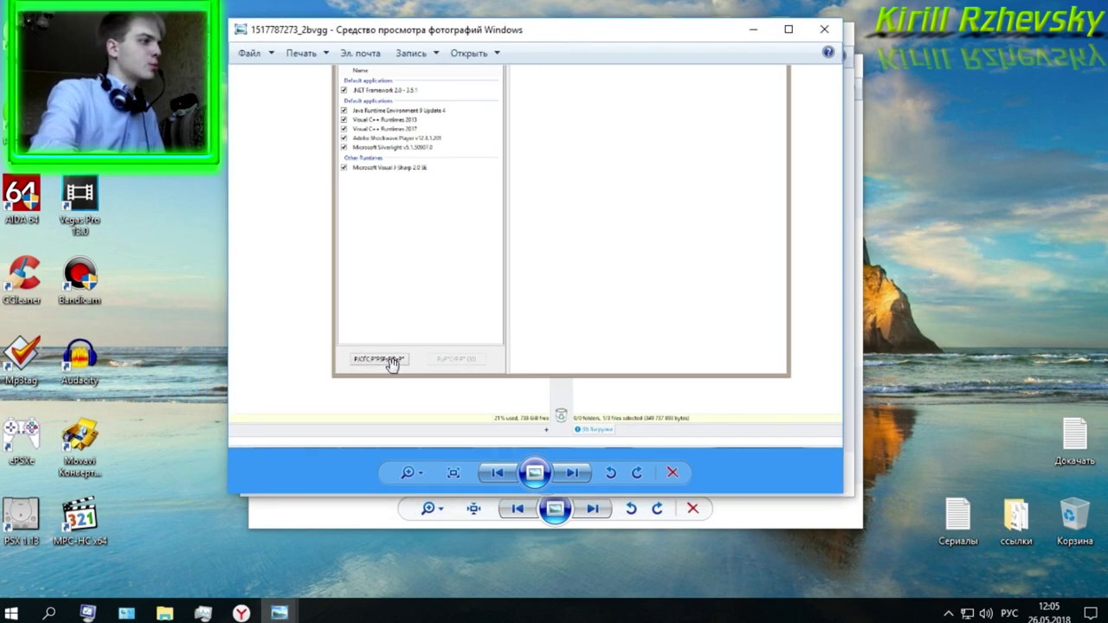
scroll(396, 359, "up", 2)
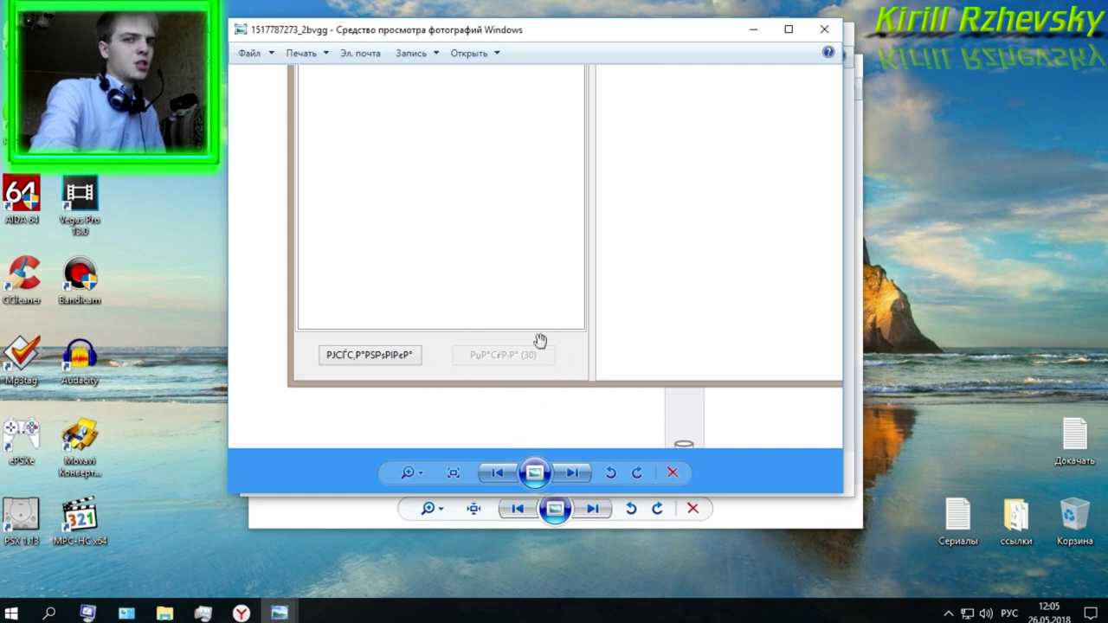
scroll(539, 340, "down", 2)
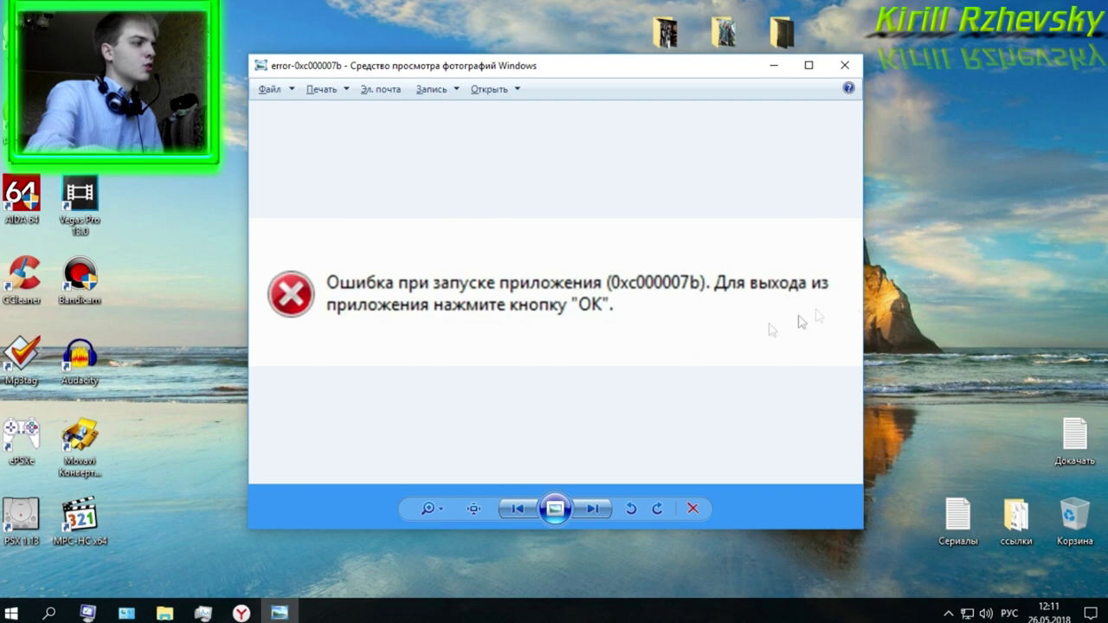
Check the installed programs list under Удаление программы in Control Panel, and minimize its window
left_click(126, 613)
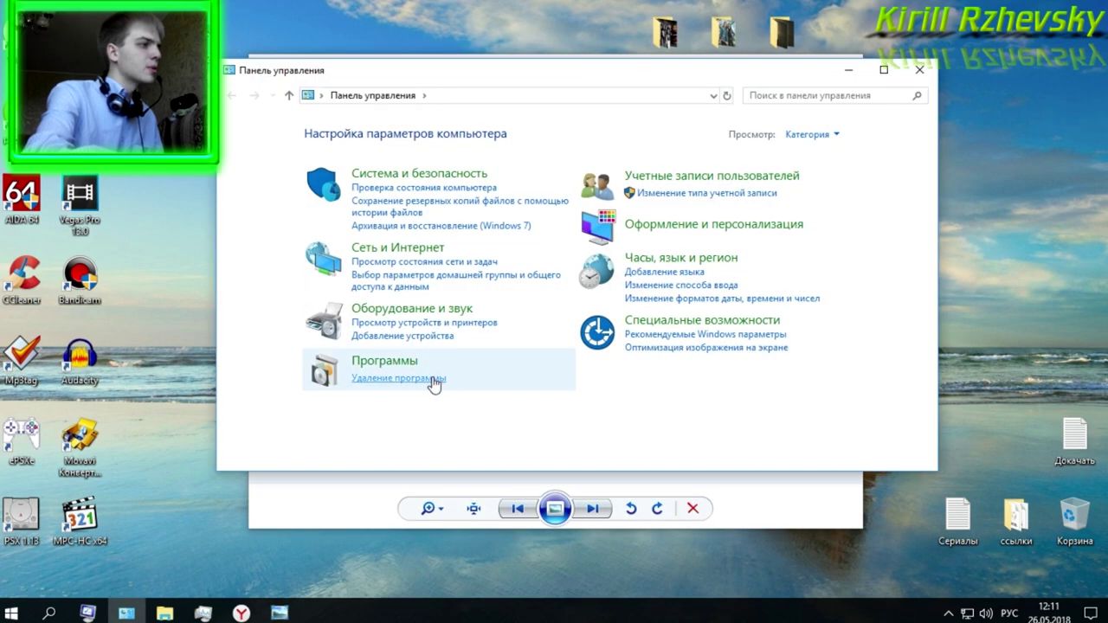
left_click(431, 380)
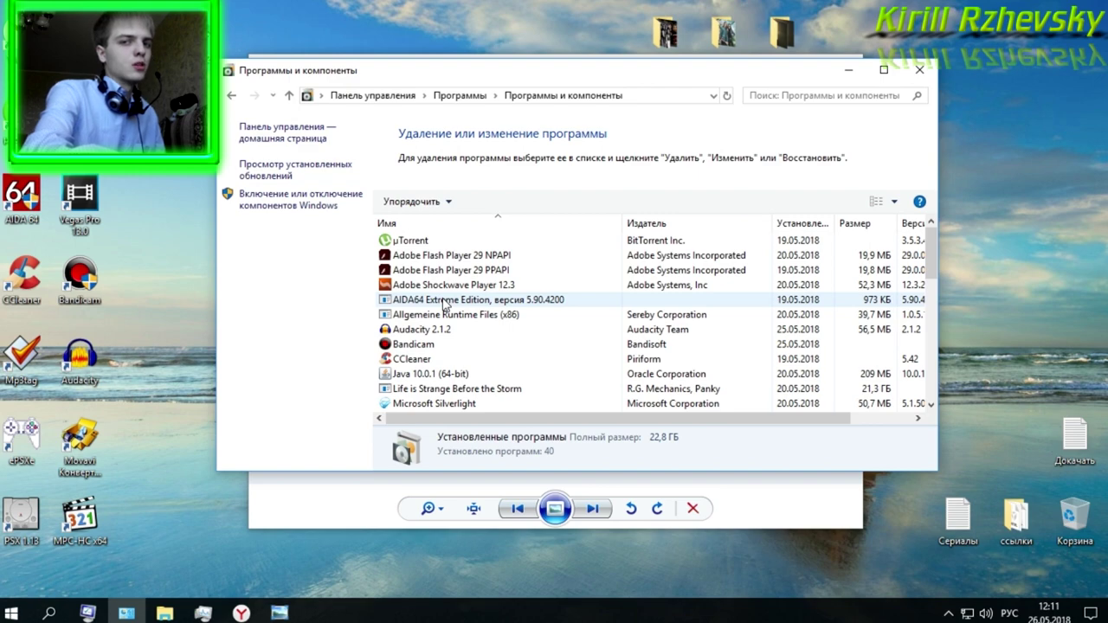
left_click_drag(929, 241, 900, 249)
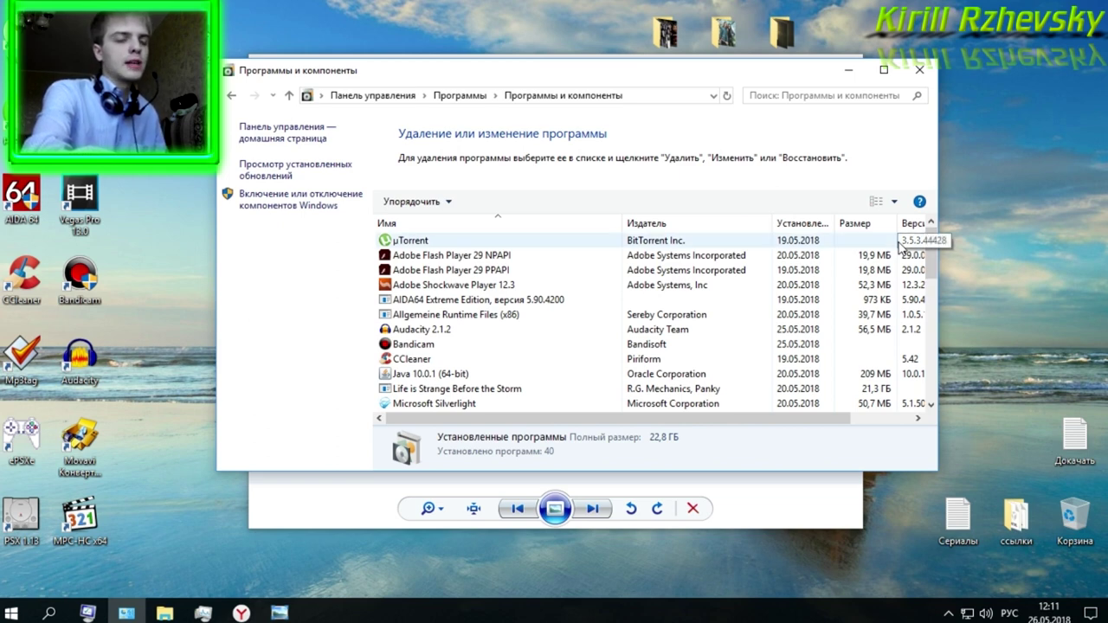
left_click(849, 70)
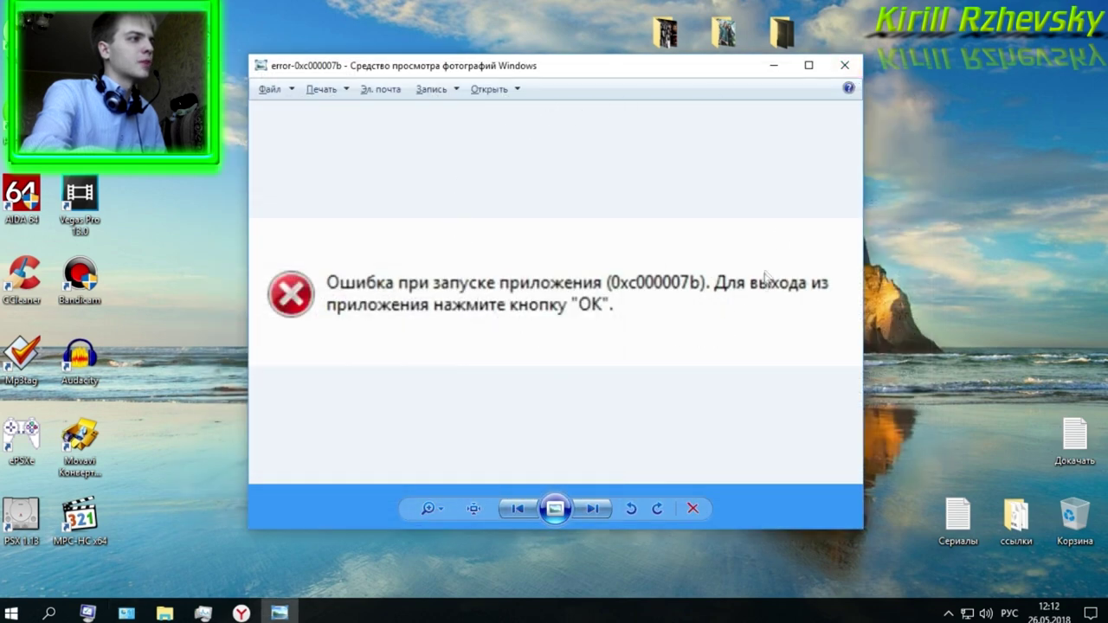